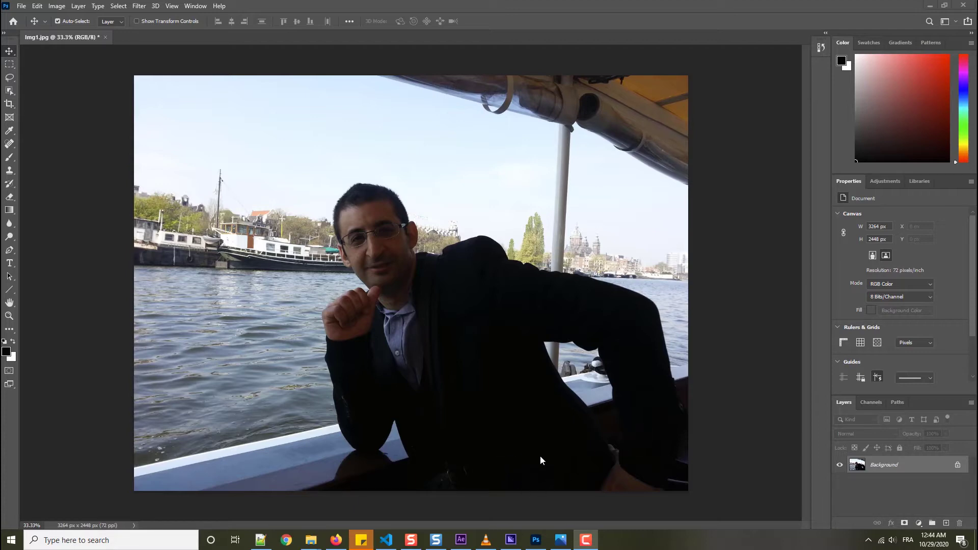
Open Sky Replacement from the Edit menu, previewing the fiery meteor sky over the boat photo
left_click(560, 540)
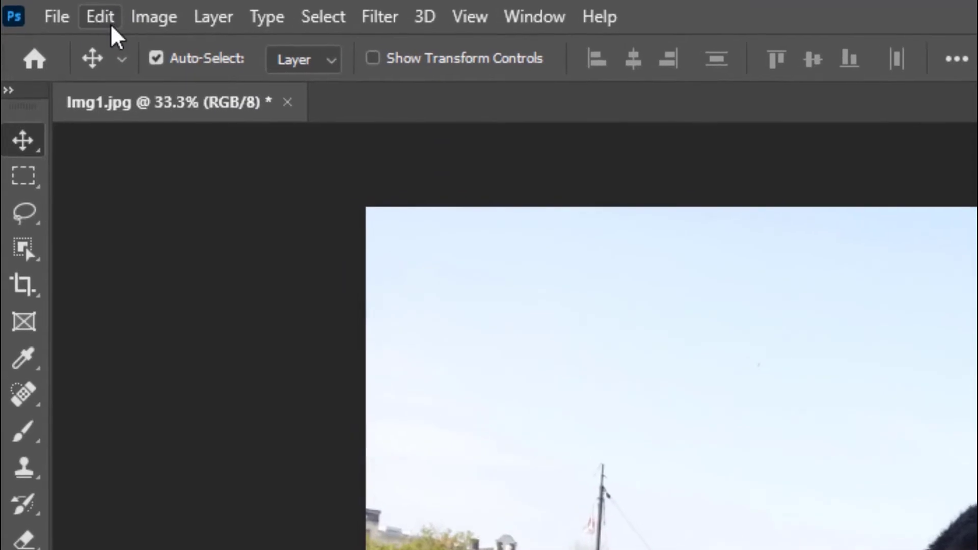
left_click(105, 18)
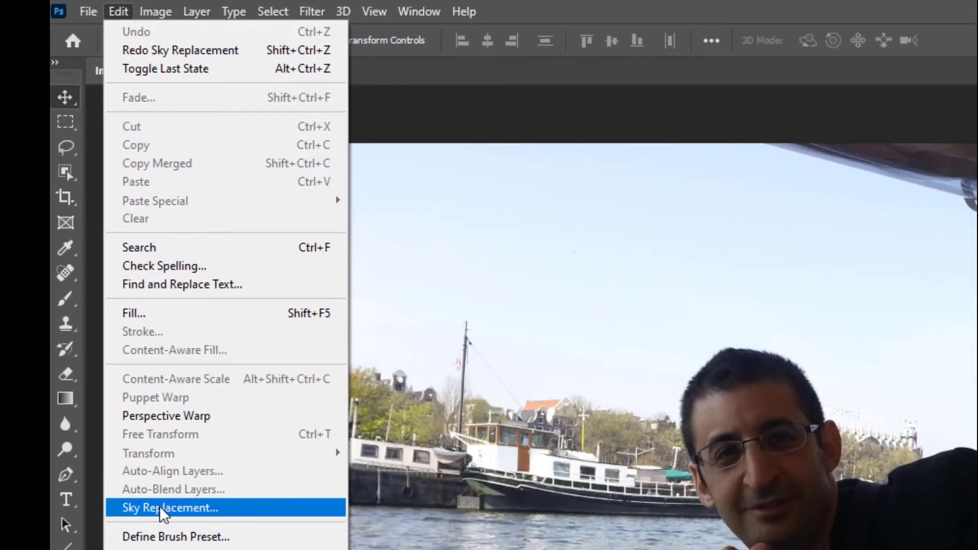
left_click(160, 509)
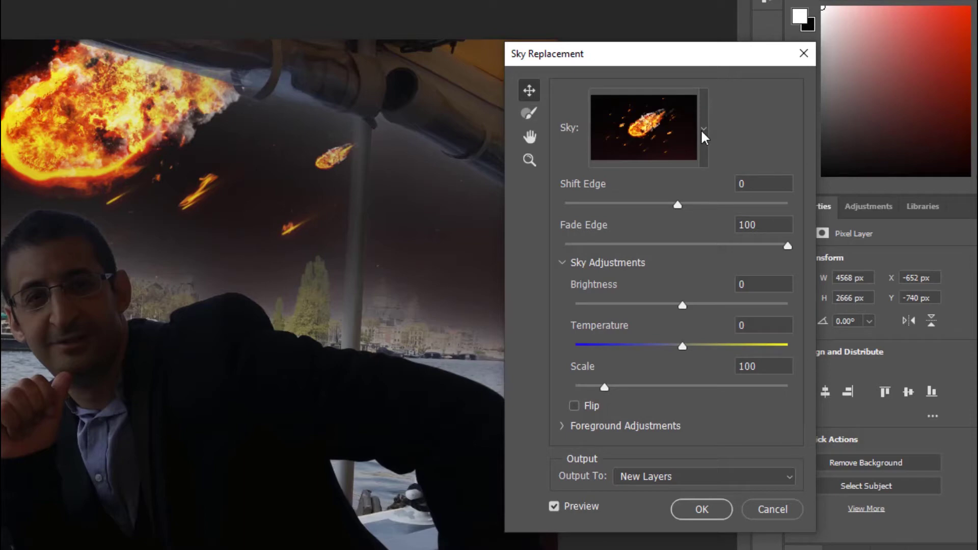
Browse the sky presets, collapsing Sunsets and expanding the Blue Skies folder
left_click(704, 133)
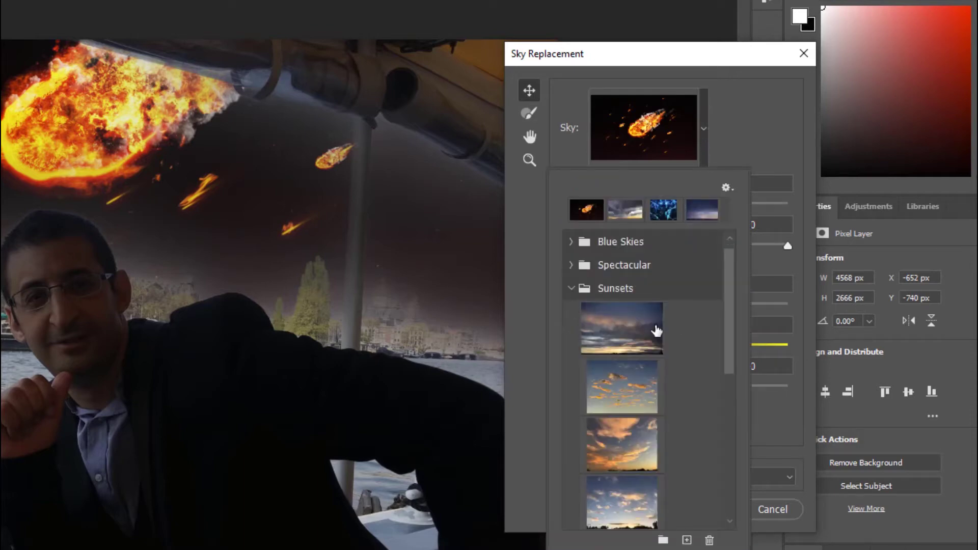
scroll(655, 326, "down", 4)
scroll(657, 323, "down", 1)
scroll(659, 321, "down", 3)
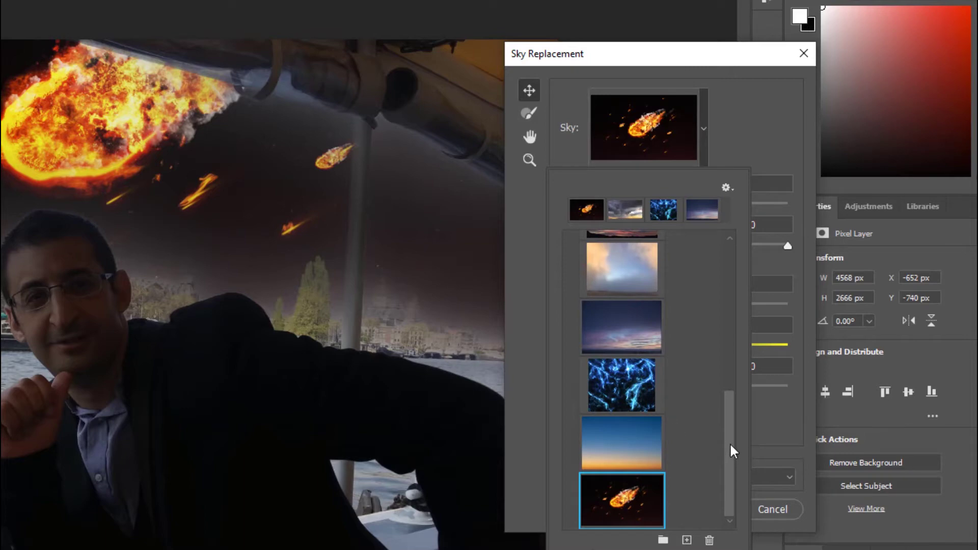
left_click_drag(729, 443, 726, 273)
left_click(569, 287)
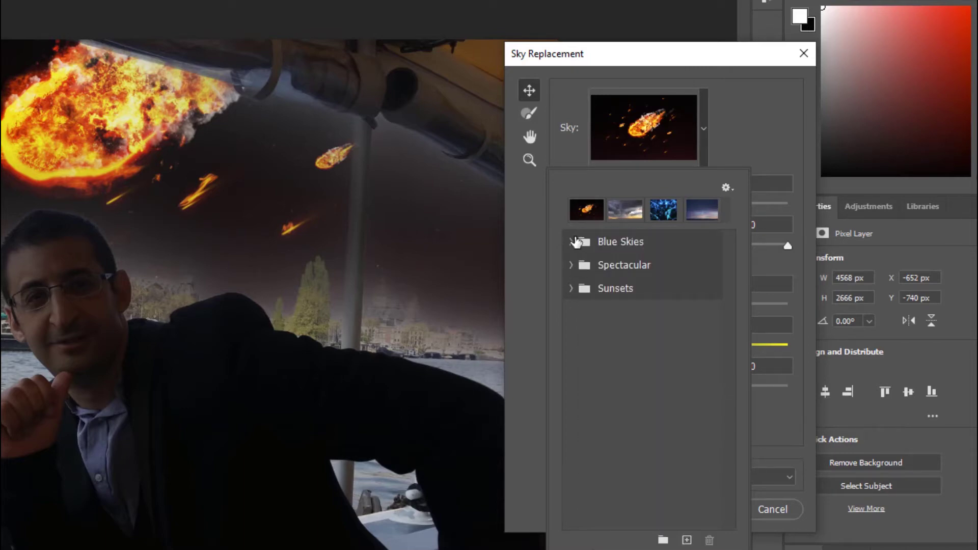
left_click(571, 241)
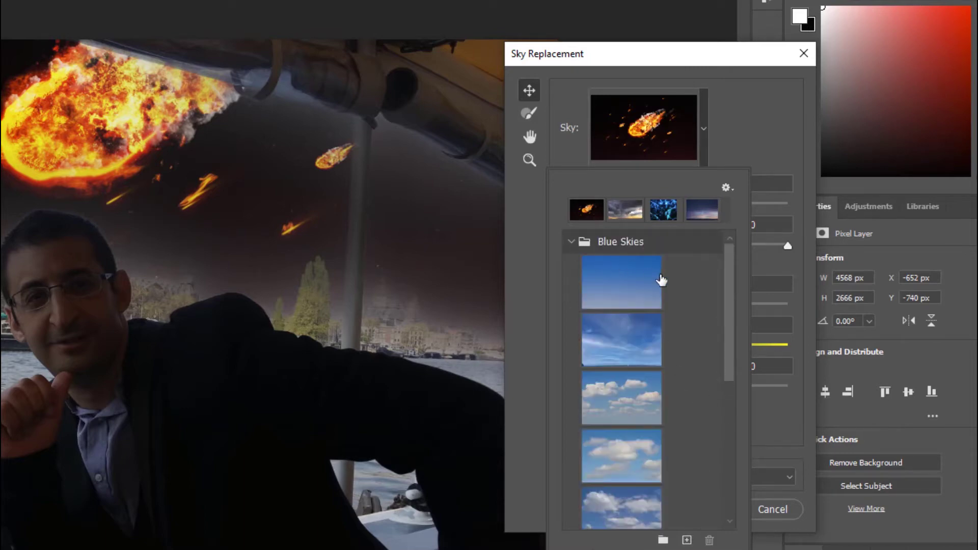
Try fluffy, streaky and deep blue cloud skies, settle on altocumulus, then collapse Blue Skies
left_click(618, 396)
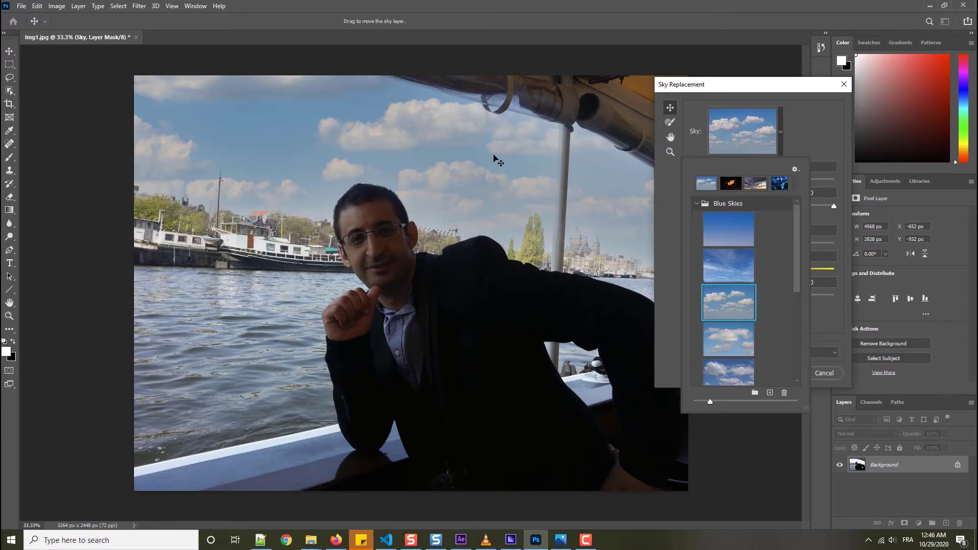
left_click(729, 262)
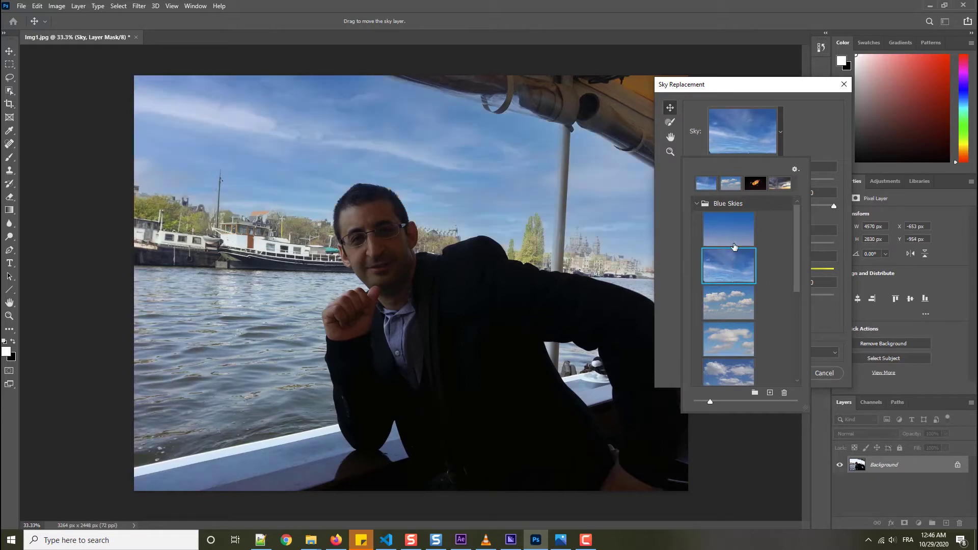
scroll(730, 306, "down", 2)
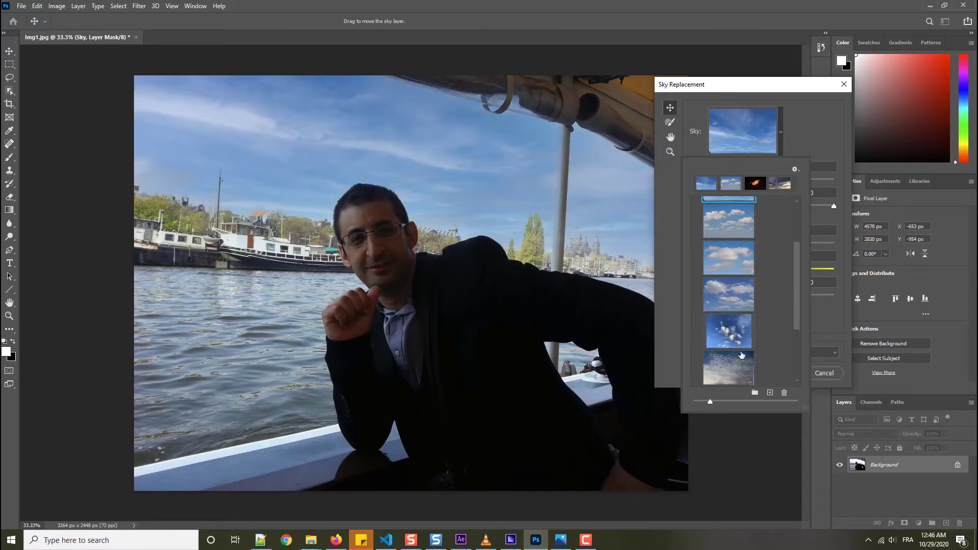
scroll(732, 326, "down", 2)
left_click(733, 336)
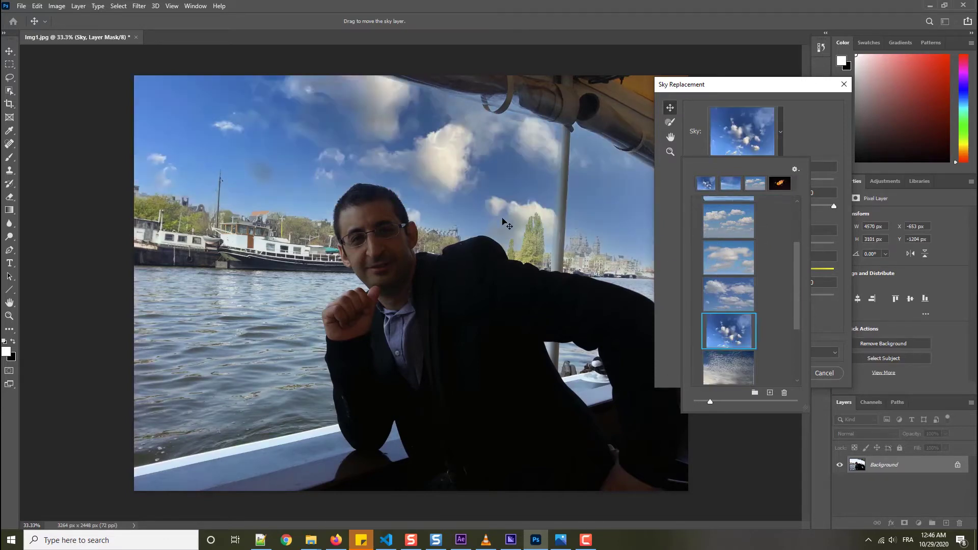
left_click(738, 369)
scroll(754, 357, "down", 2)
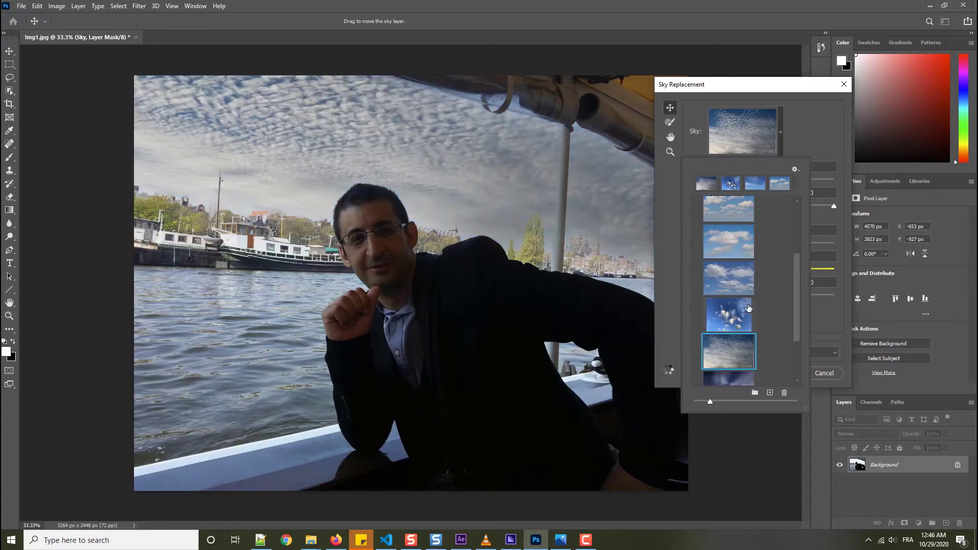
scroll(779, 304, "down", 1)
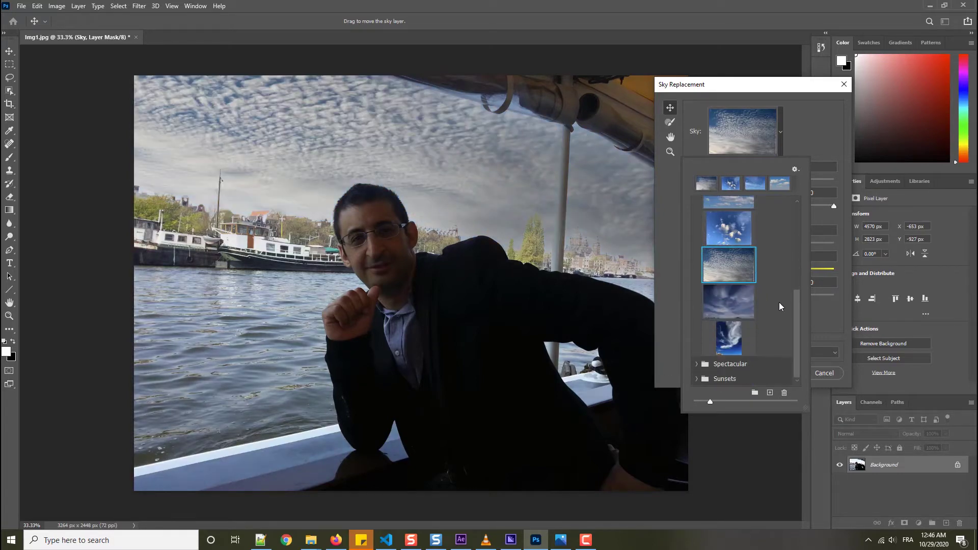
scroll(754, 285, "up", 2)
scroll(739, 255, "up", 2)
scroll(713, 229, "up", 2)
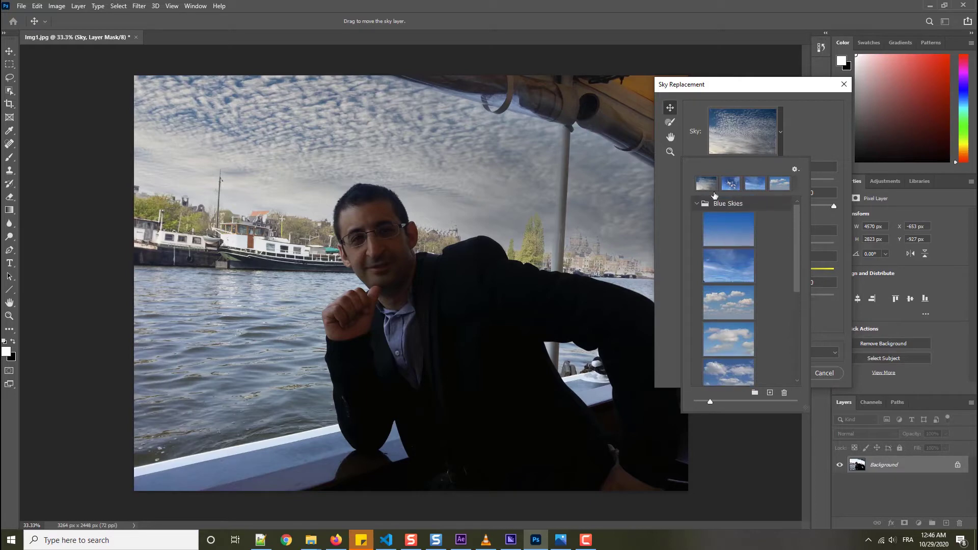
left_click(696, 203)
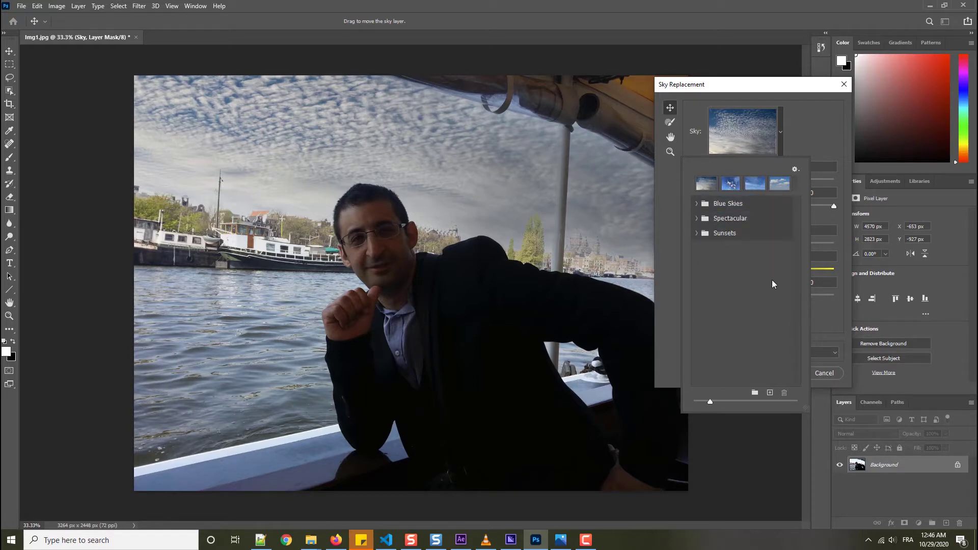
Add sci-fi-space.jpg as a new sky preset named sci-fi-space and use it as the sky
left_click(770, 393)
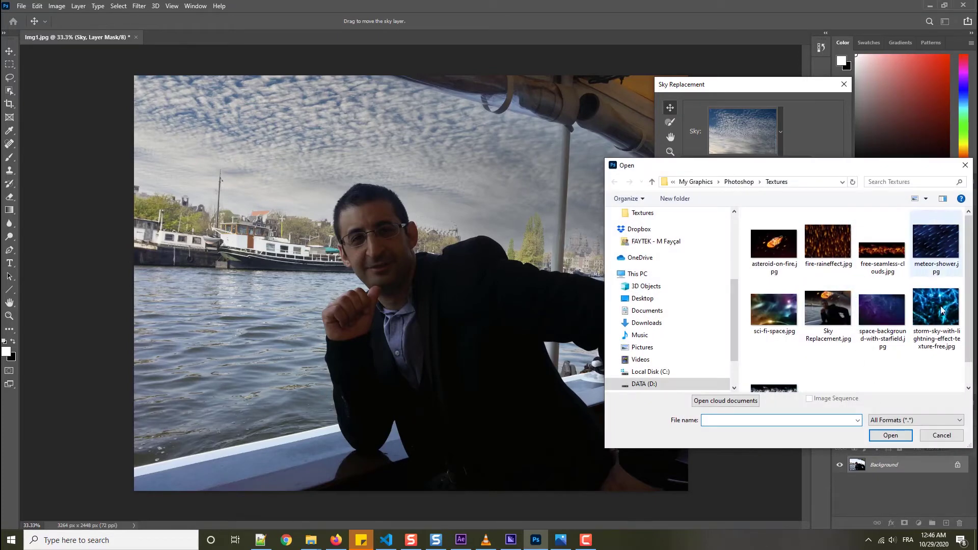
left_click(779, 313)
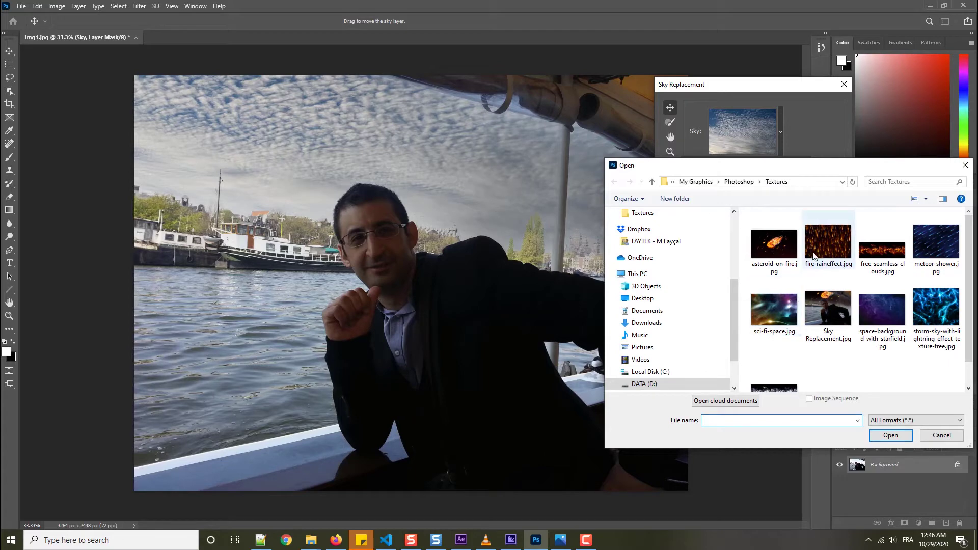
left_click(887, 434)
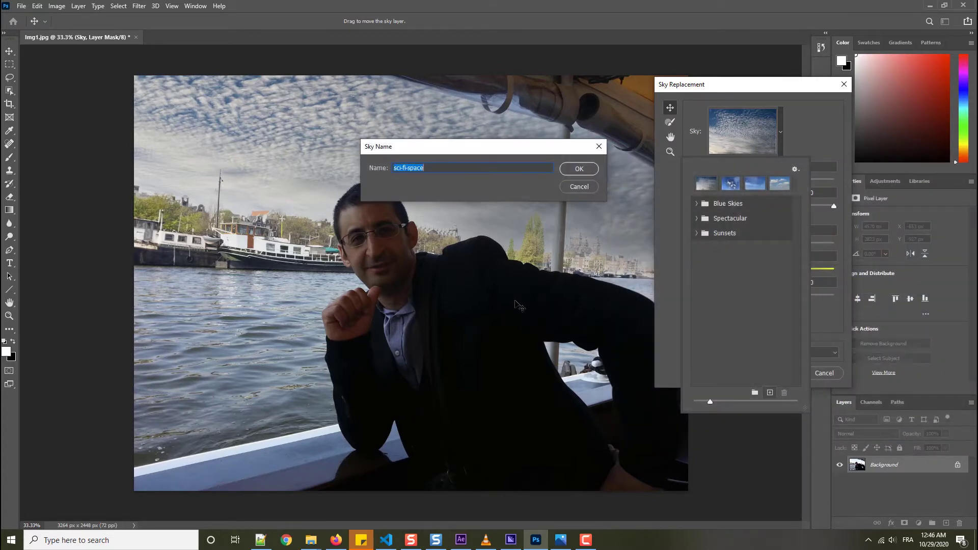
left_click(576, 169)
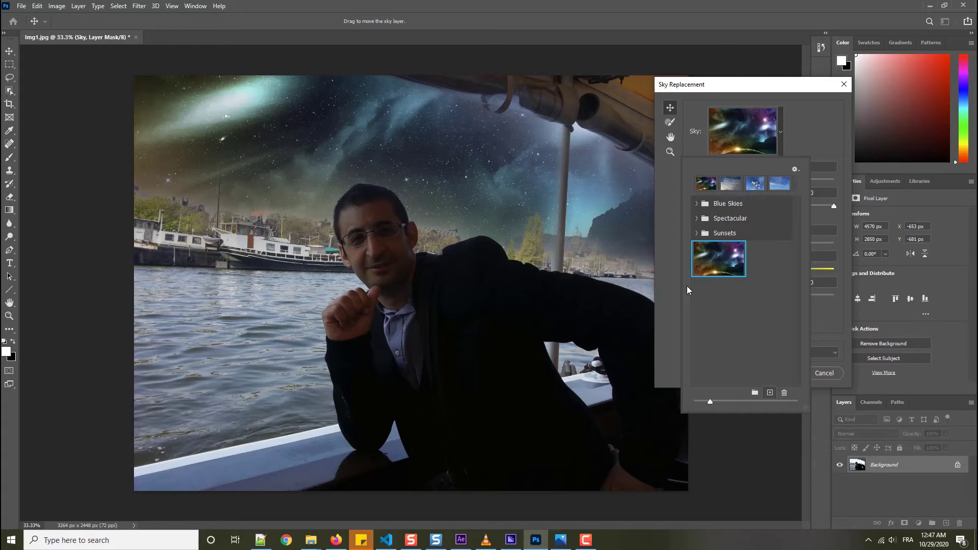
Set the galaxy sky to Temperature -1 and Brightness -9 and flip it horizontally
left_click(747, 90)
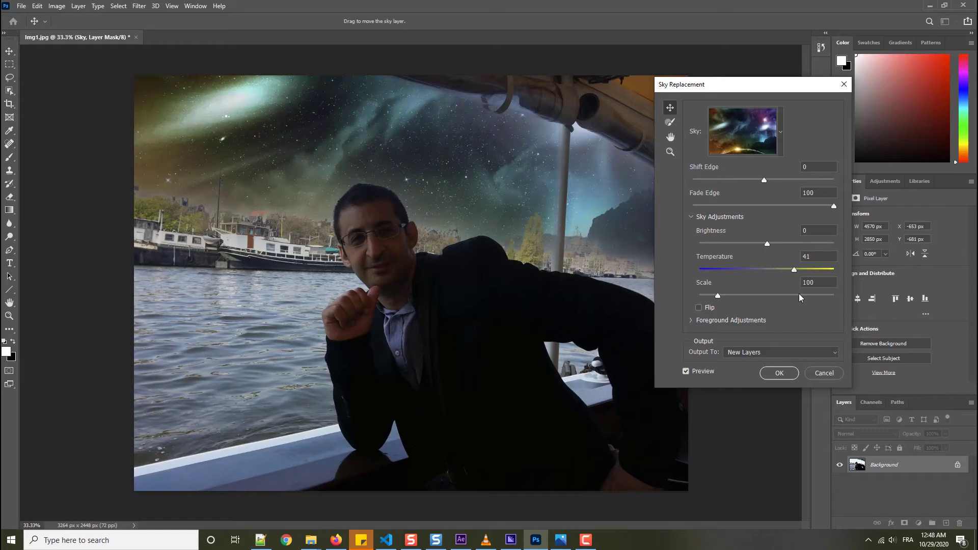
left_click_drag(795, 271, 722, 270)
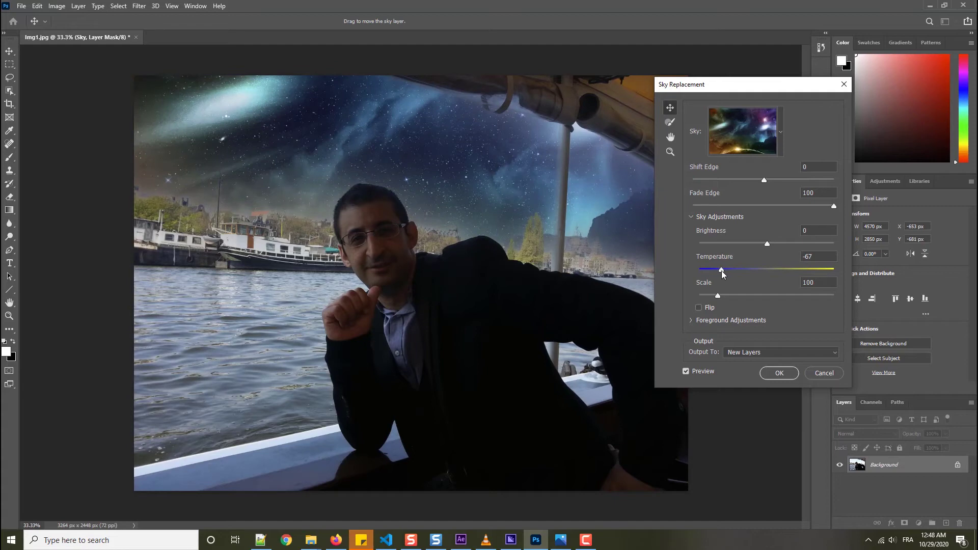
left_click_drag(723, 273, 757, 274)
left_click_drag(784, 245, 761, 243)
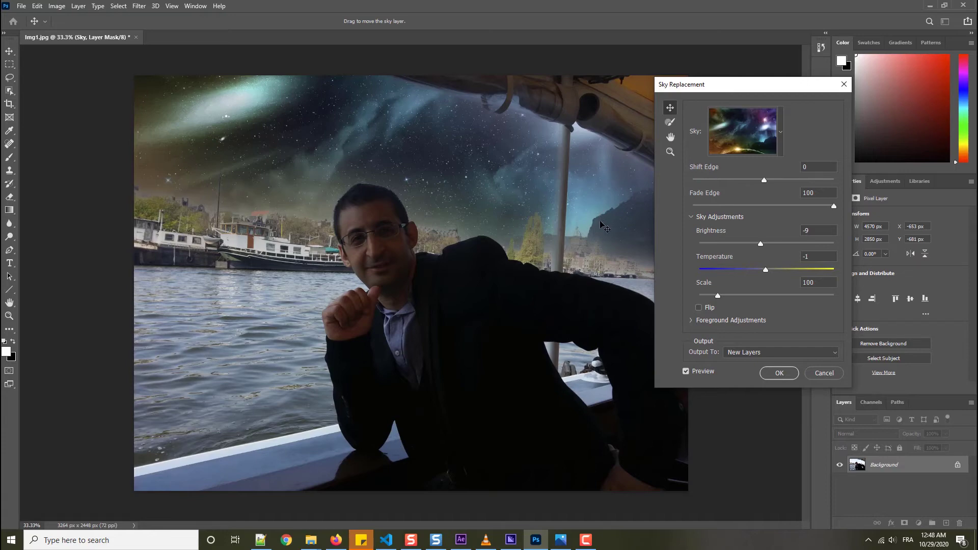
left_click(698, 307)
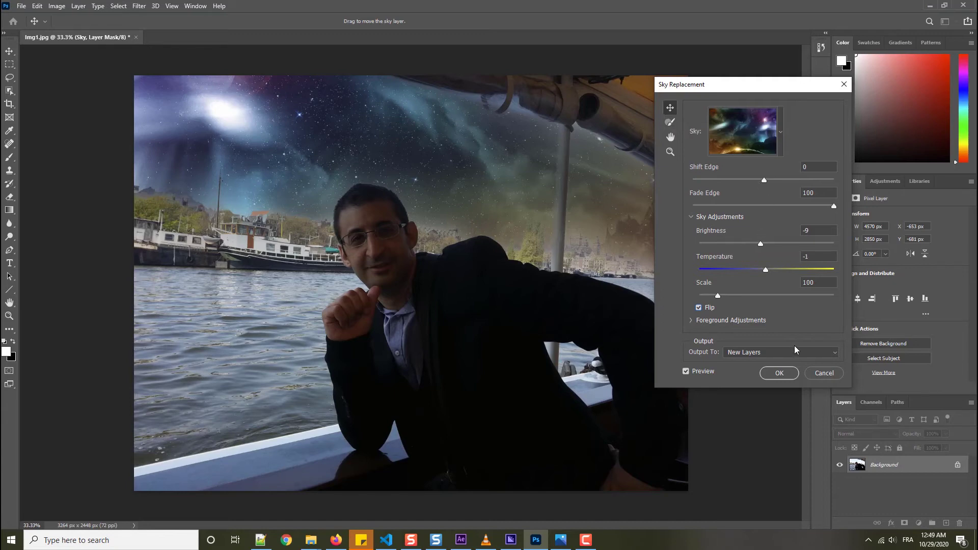
Output the space sky to new layers, then toggle the Sky Replacement Group for a before/after comparison
left_click(779, 372)
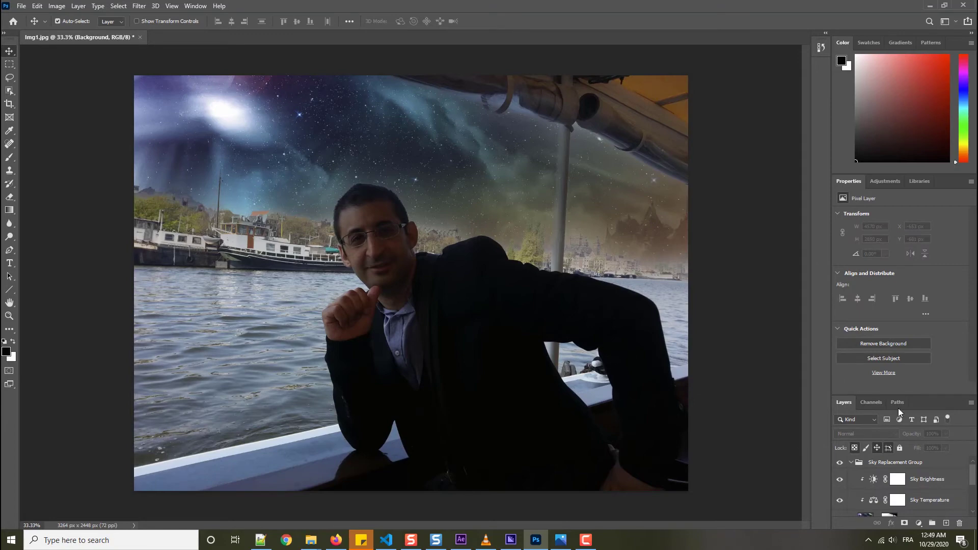
left_click_drag(812, 357, 776, 356)
left_click_drag(914, 395, 908, 305)
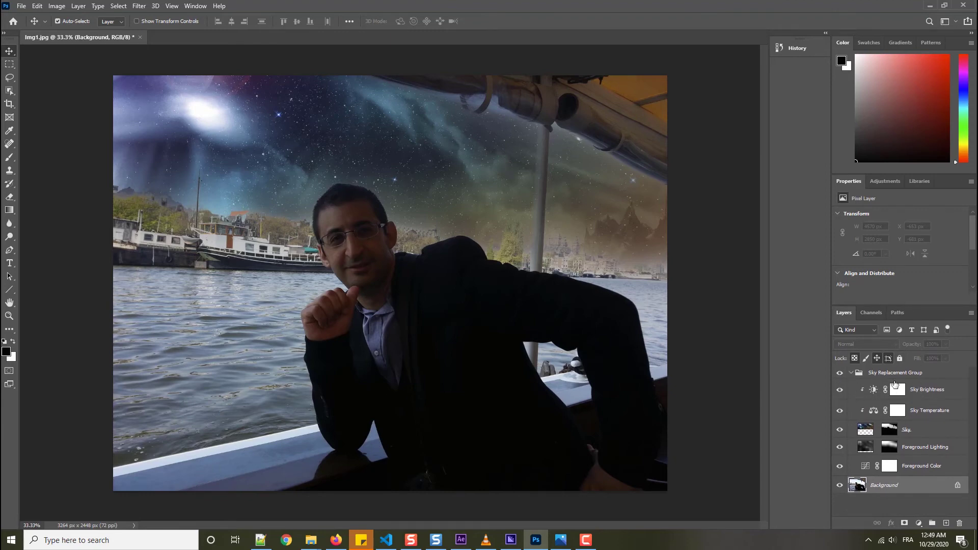
left_click(840, 373)
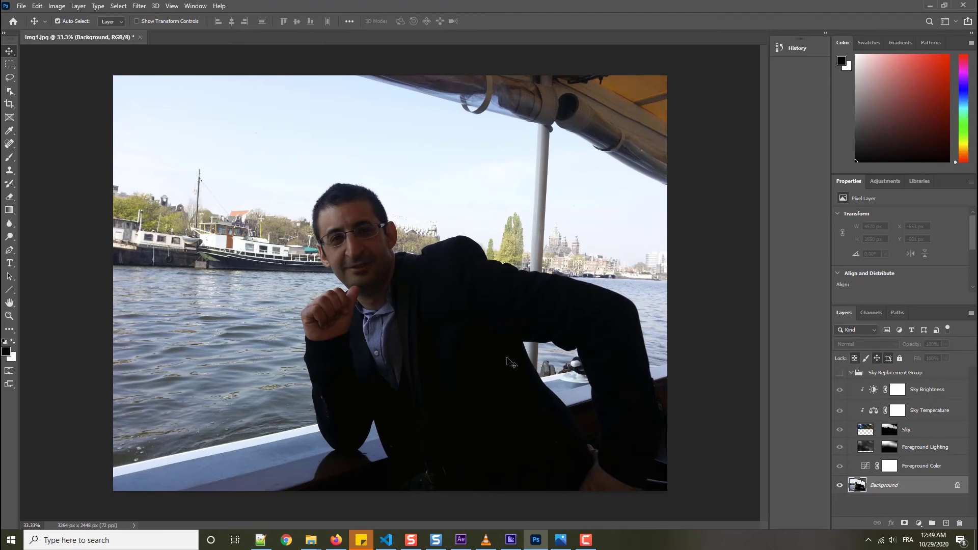
left_click(839, 373)
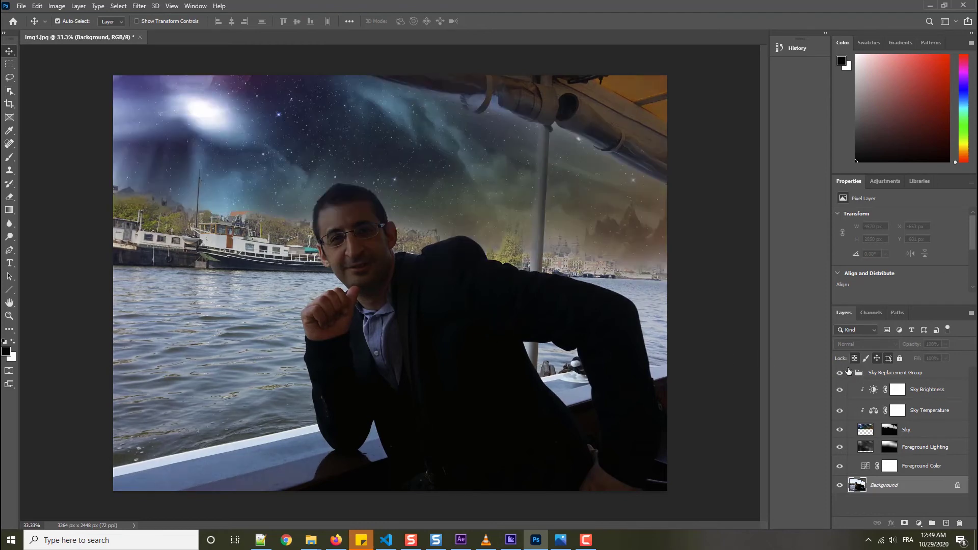